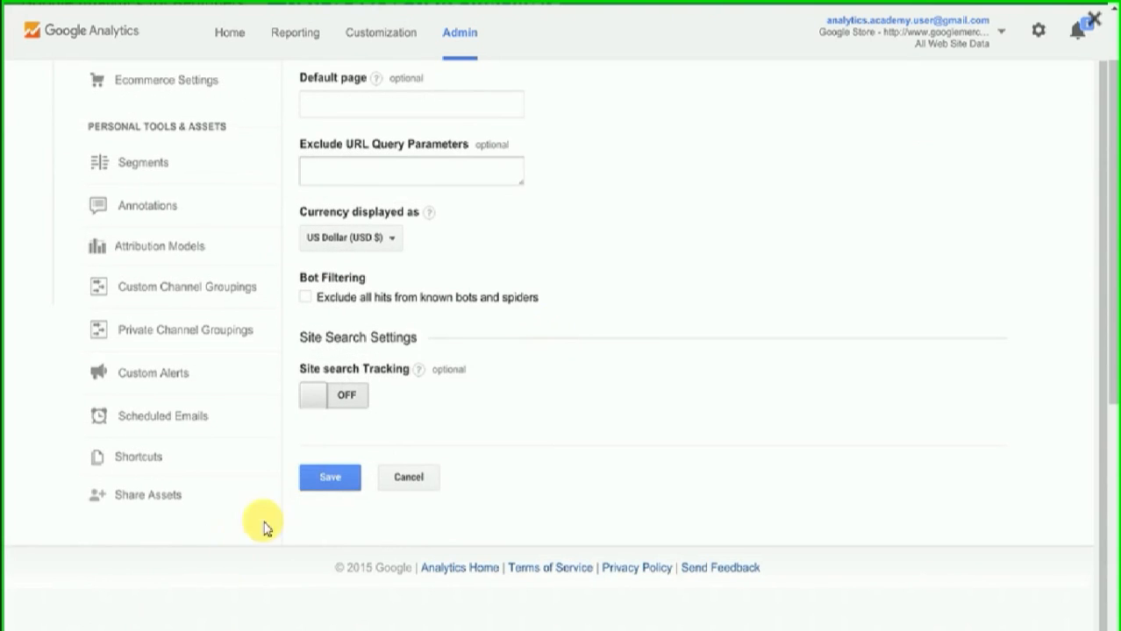
# Step: Save the Raw Data view's settings and create a new website reporting view named Test View in the Google Store property
pyautogui.click(323, 488)
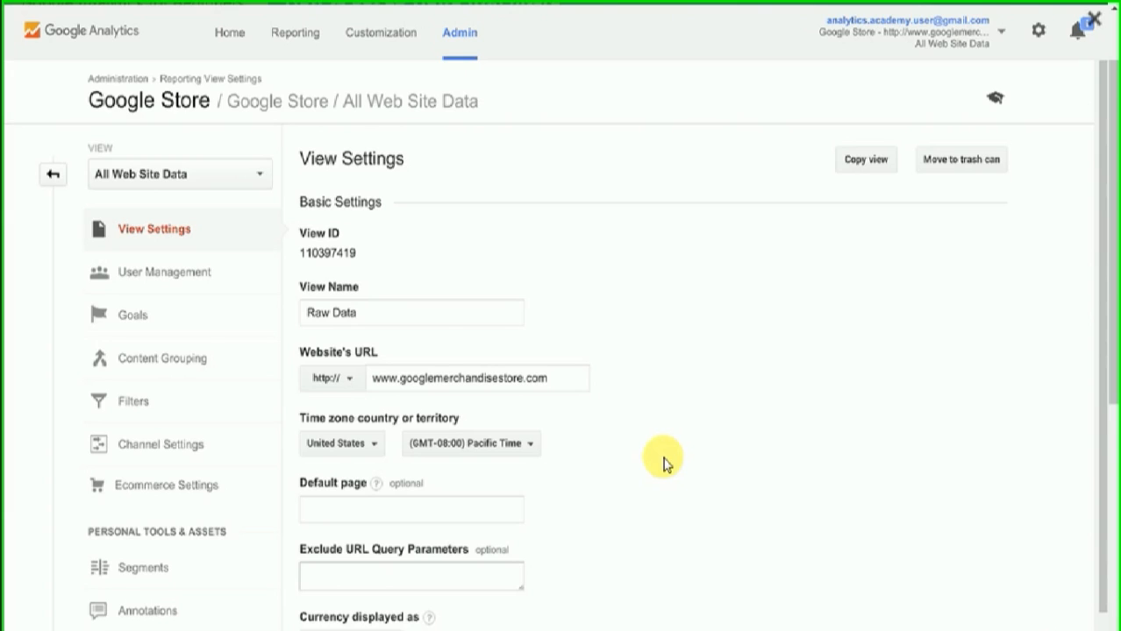
pyautogui.click(250, 182)
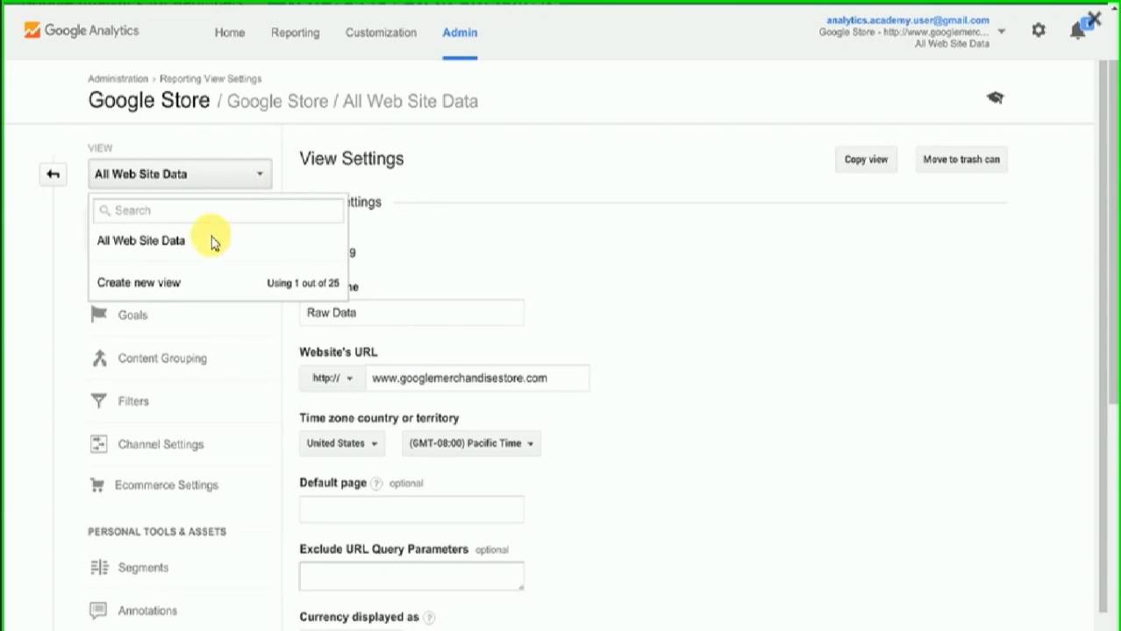
pyautogui.click(217, 288)
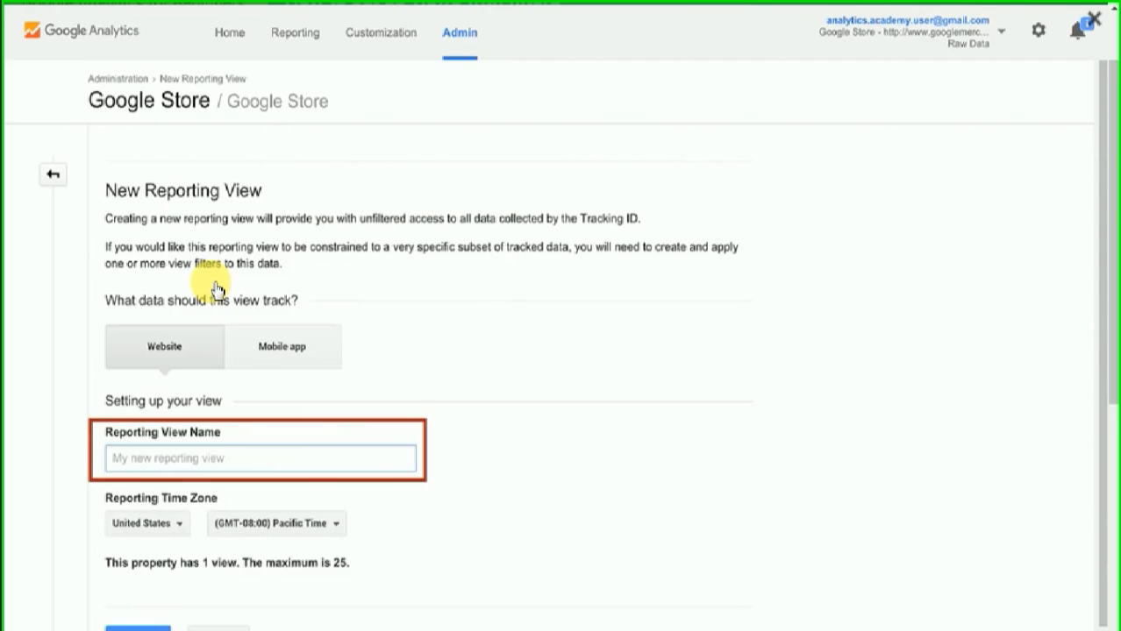
pyautogui.write('Test View')
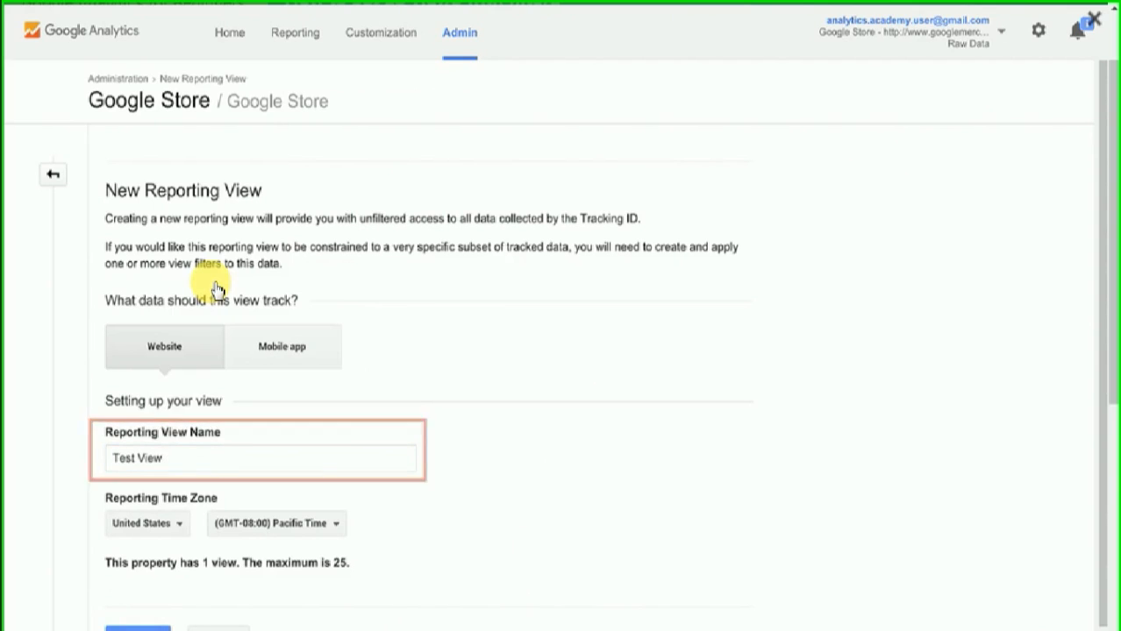
pyautogui.scroll(-2, 217, 289)
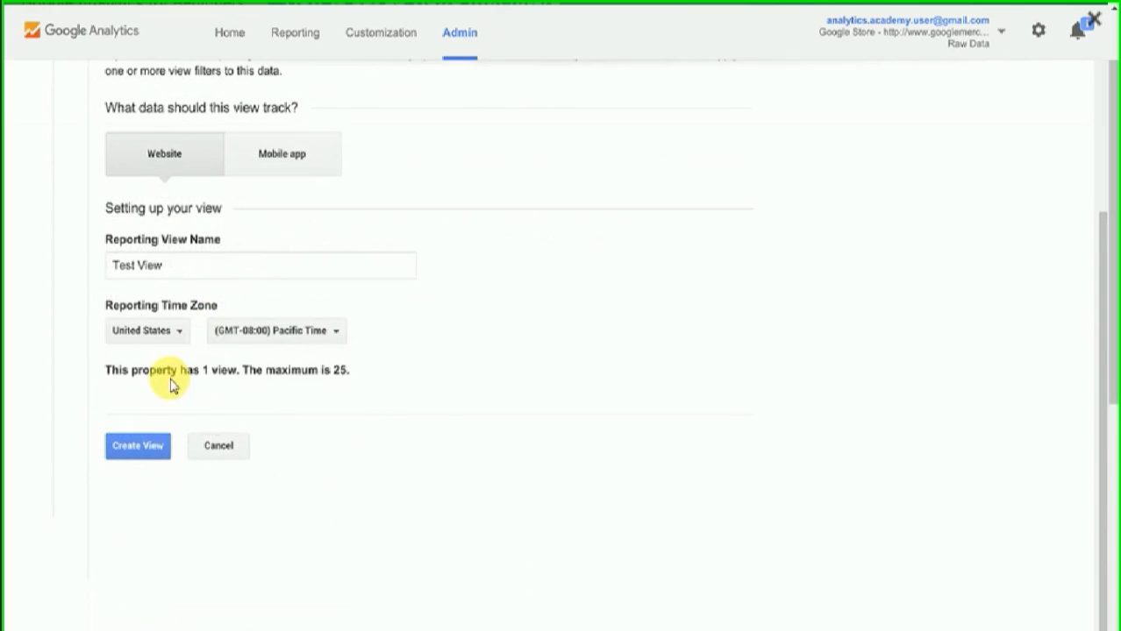
pyautogui.click(152, 456)
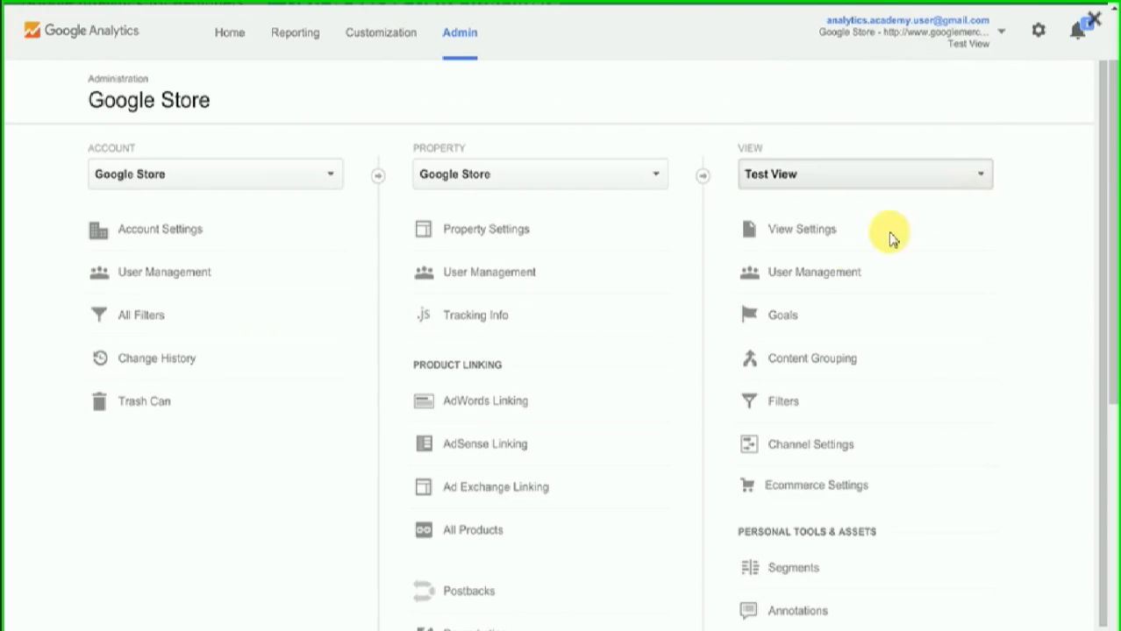
# Step: Turn on bot filtering for Test View to exclude all hits from known bots and spiders, and save the view settings
pyautogui.click(815, 230)
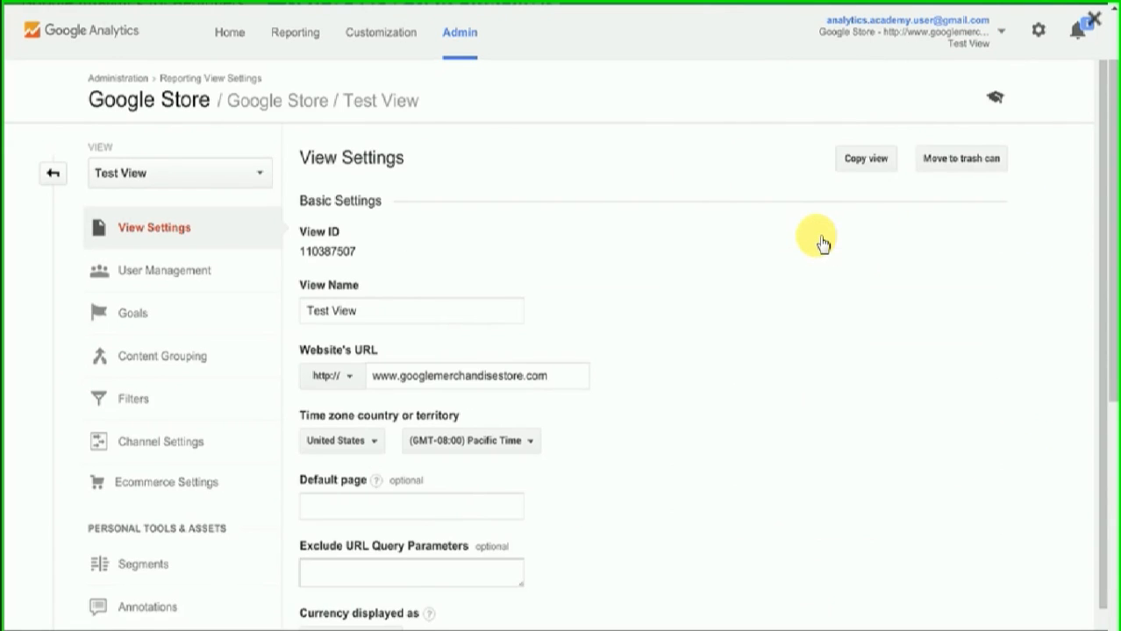
pyautogui.scroll(-3, 823, 244)
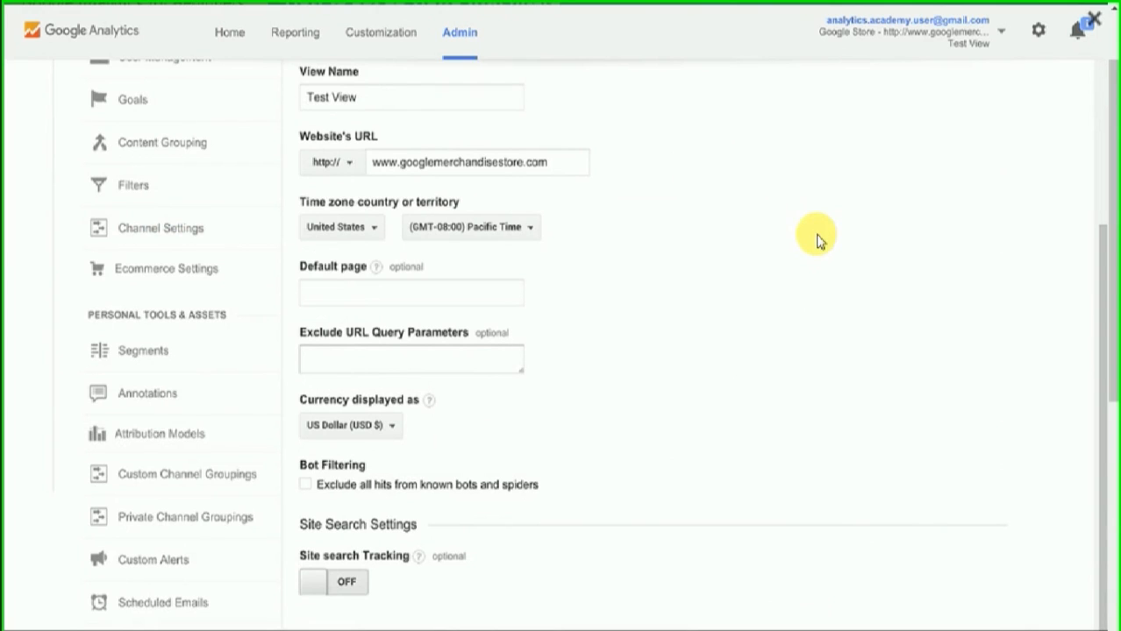
pyautogui.click(384, 494)
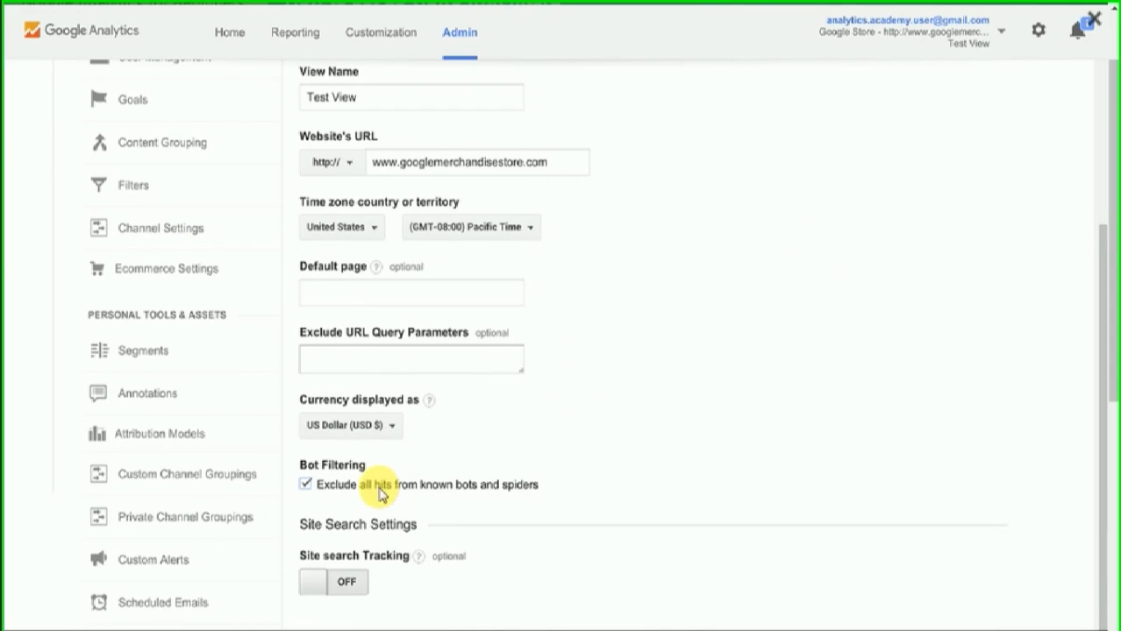
pyautogui.scroll(-3, 538, 487)
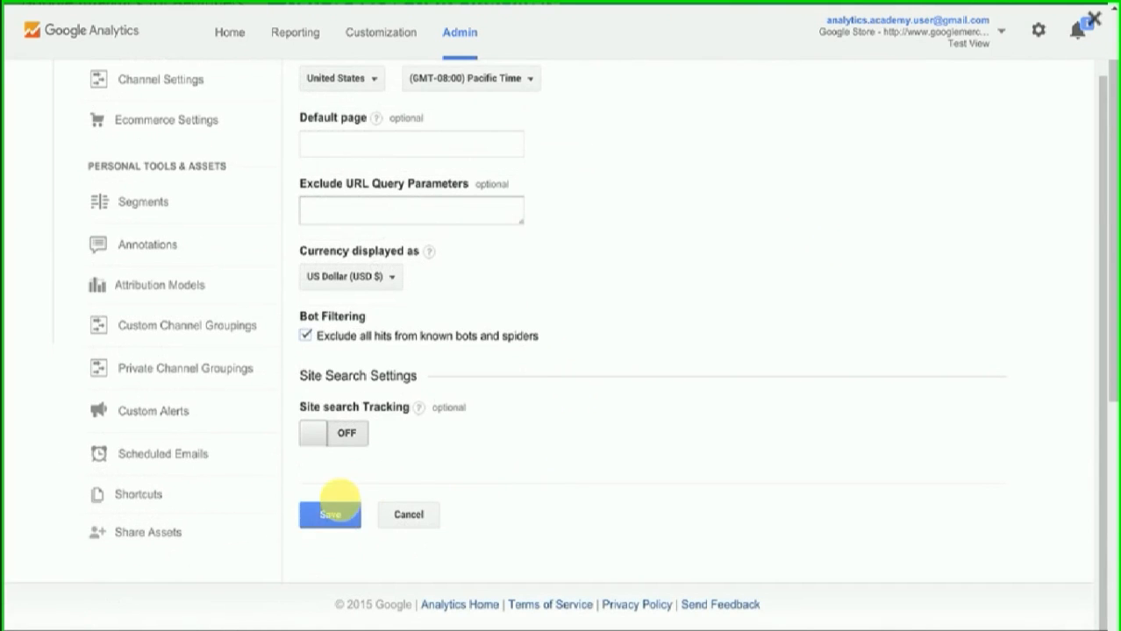
pyautogui.click(335, 512)
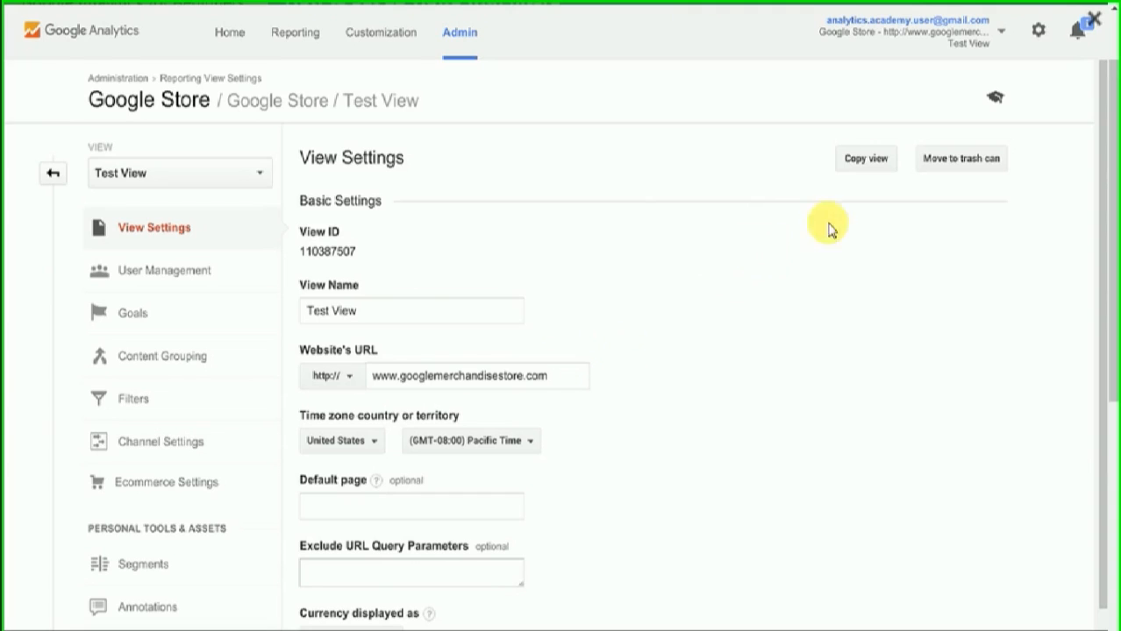
# Step: Copy Test View into a new view named Master View
pyautogui.click(872, 166)
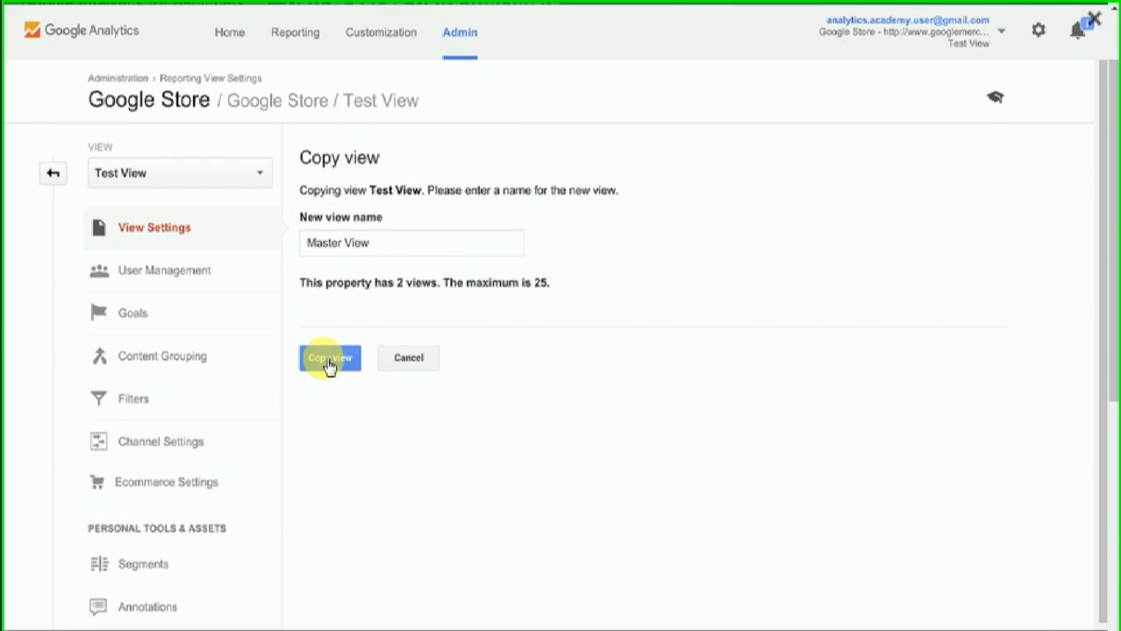
pyautogui.click(329, 359)
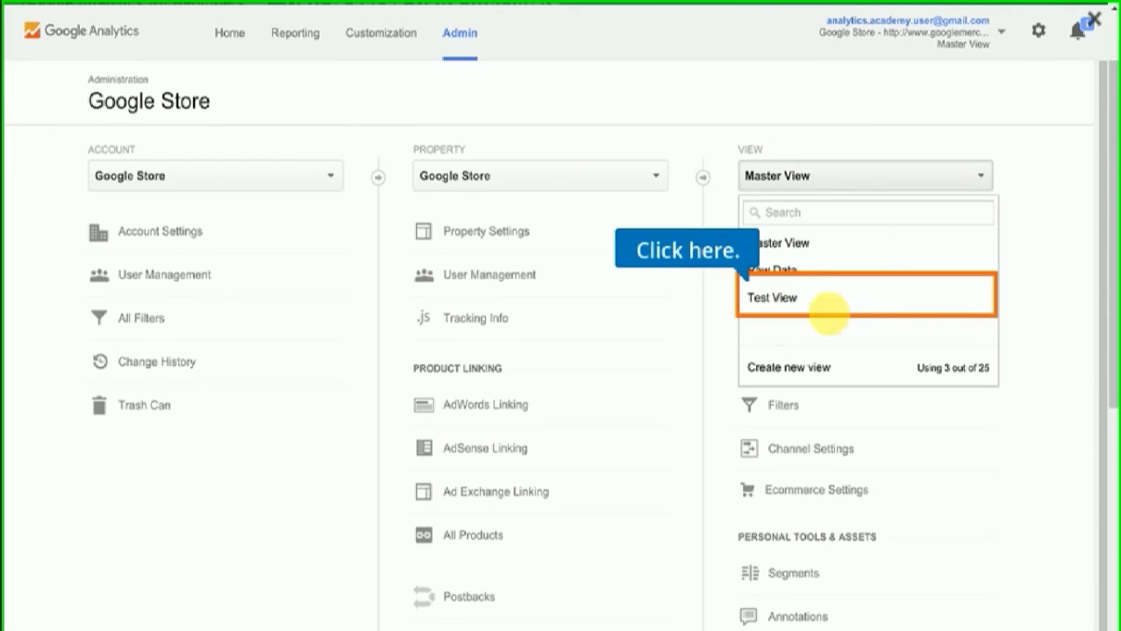
# Step: Start a new filter for Test View and name it "Exclude internal traffic"
pyautogui.click(781, 301)
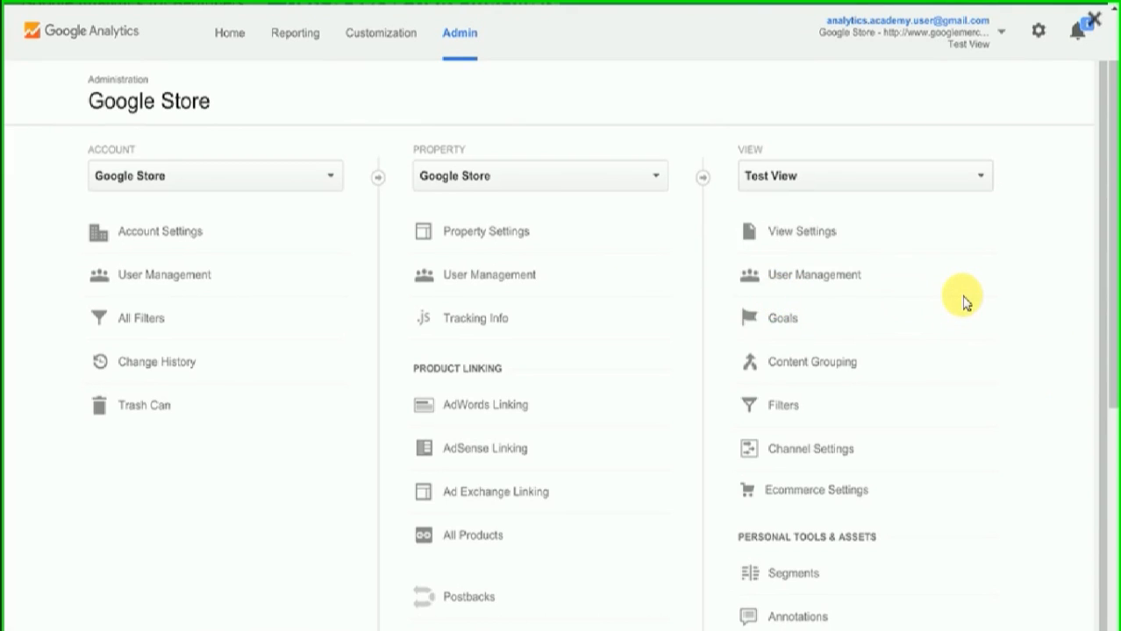
pyautogui.click(794, 408)
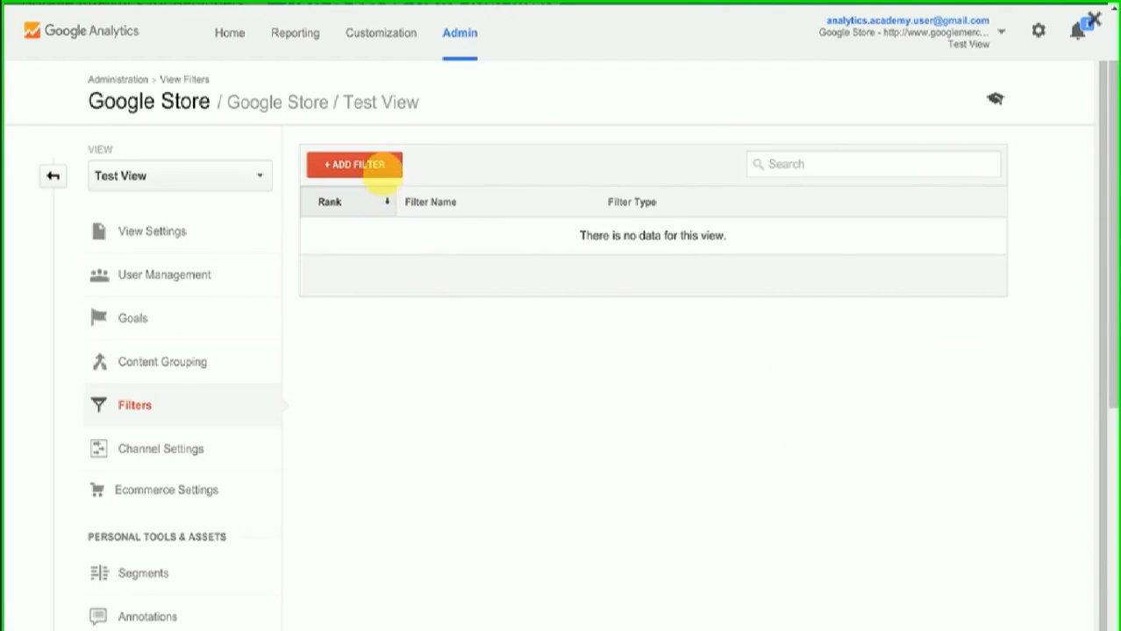
pyautogui.click(388, 181)
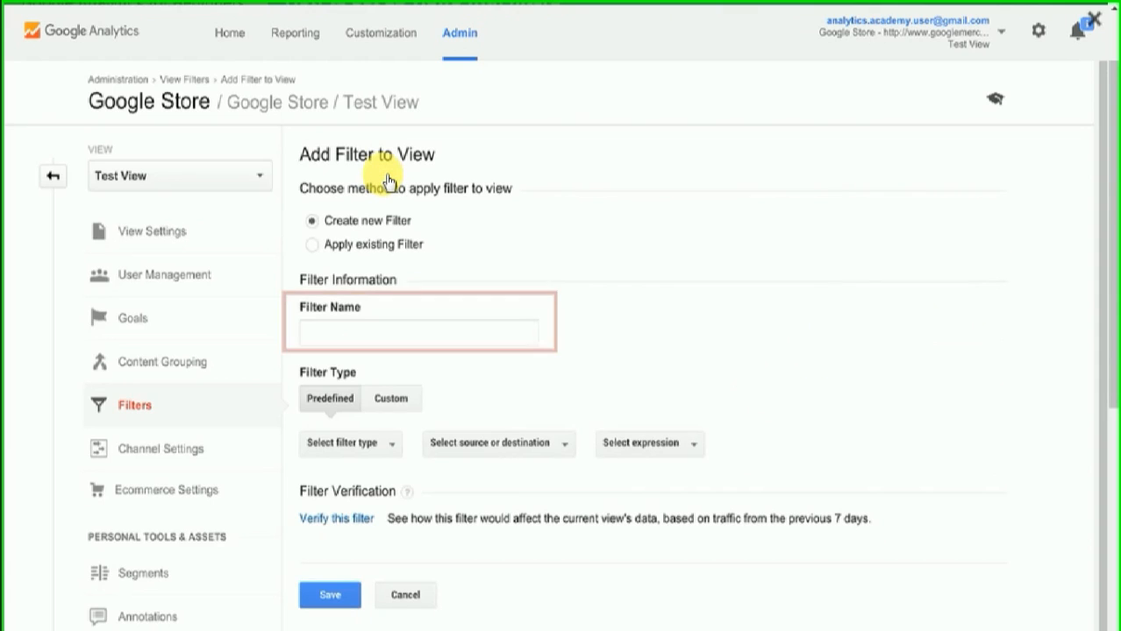
pyautogui.click(479, 349)
pyautogui.write('Exclude internal traffic')
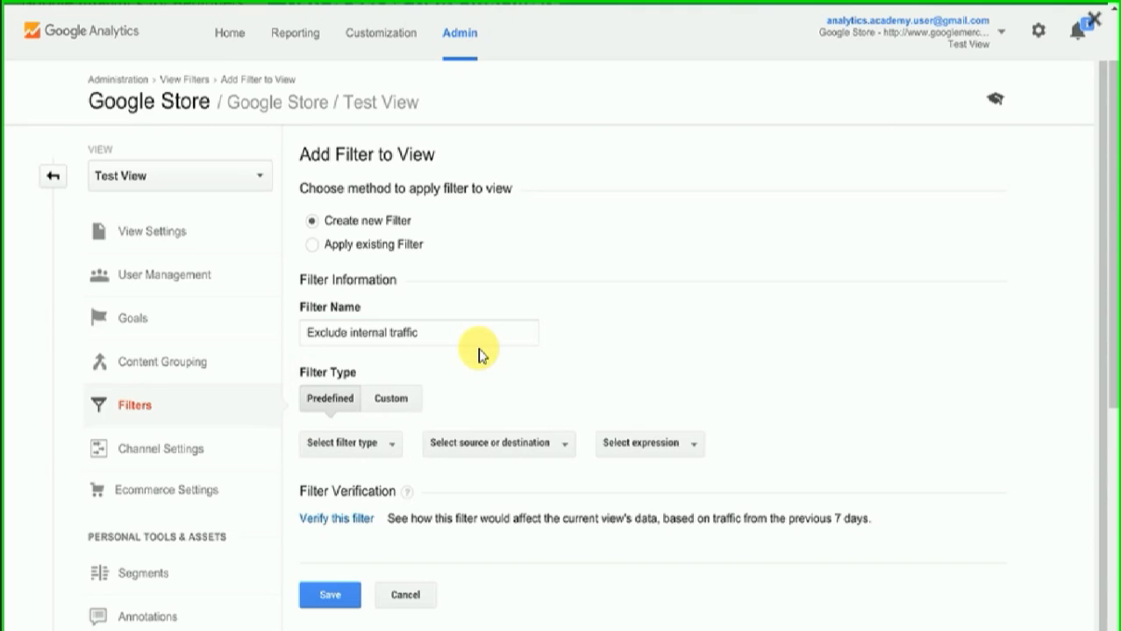
# Step: Define the predefined filter to exclude traffic from the IP addresses that are equal to a given address
pyautogui.click(379, 447)
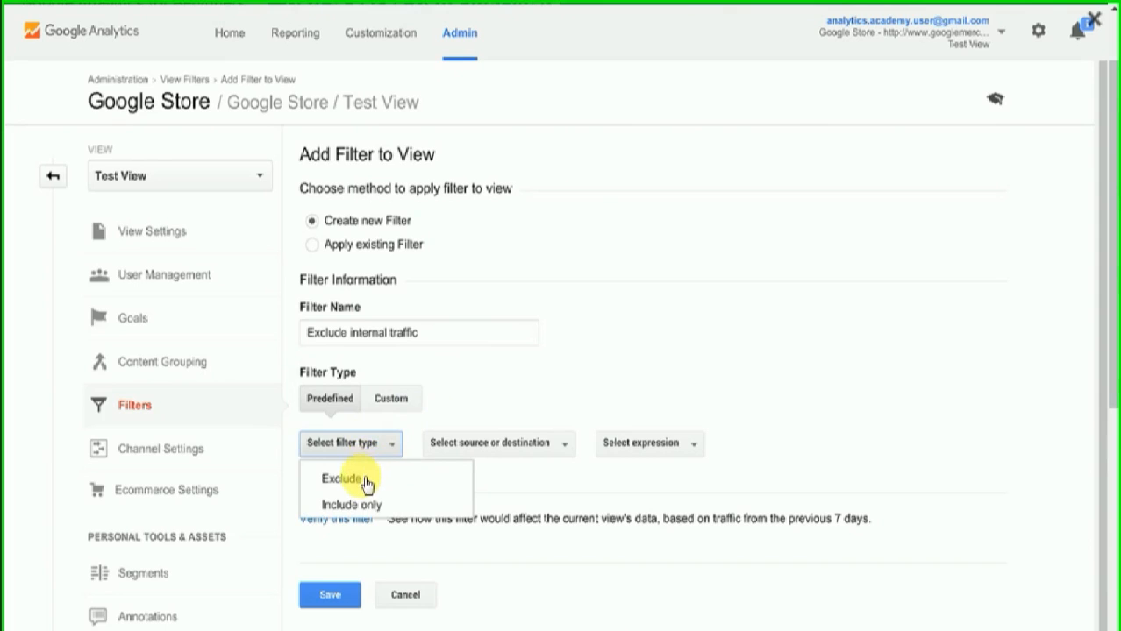
pyautogui.click(360, 481)
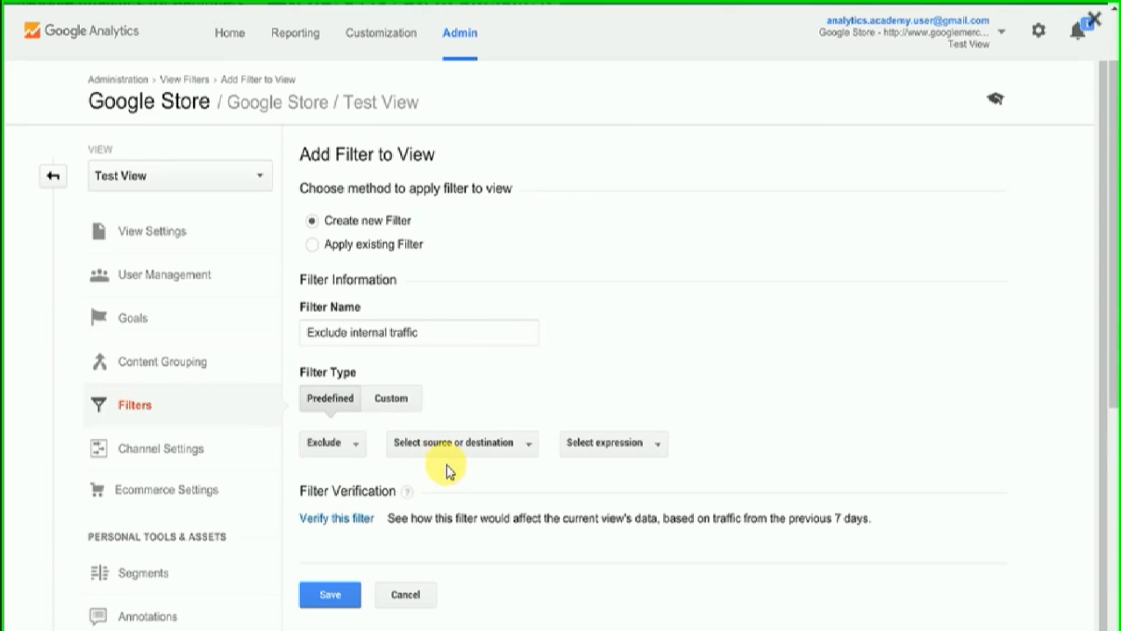
pyautogui.click(529, 448)
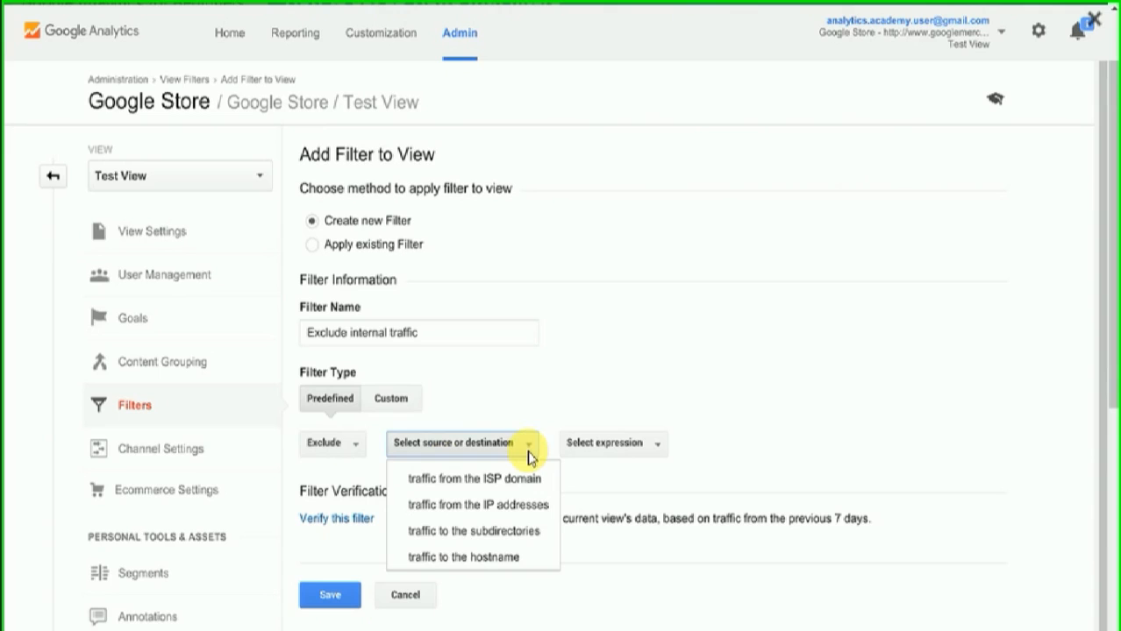
pyautogui.click(531, 507)
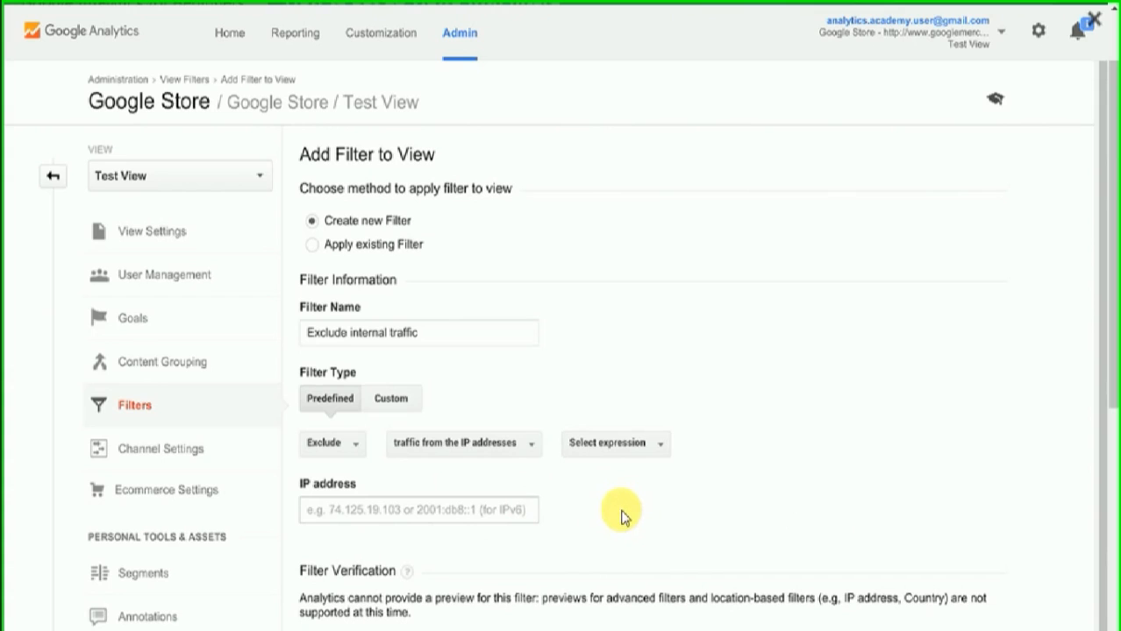
pyautogui.click(639, 448)
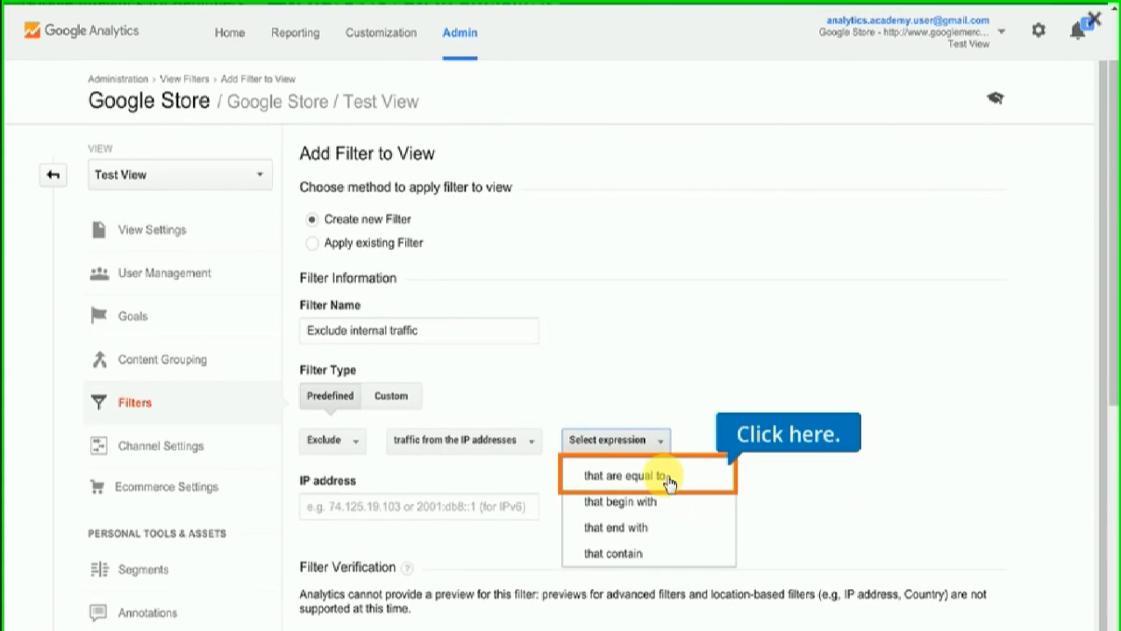
pyautogui.click(689, 480)
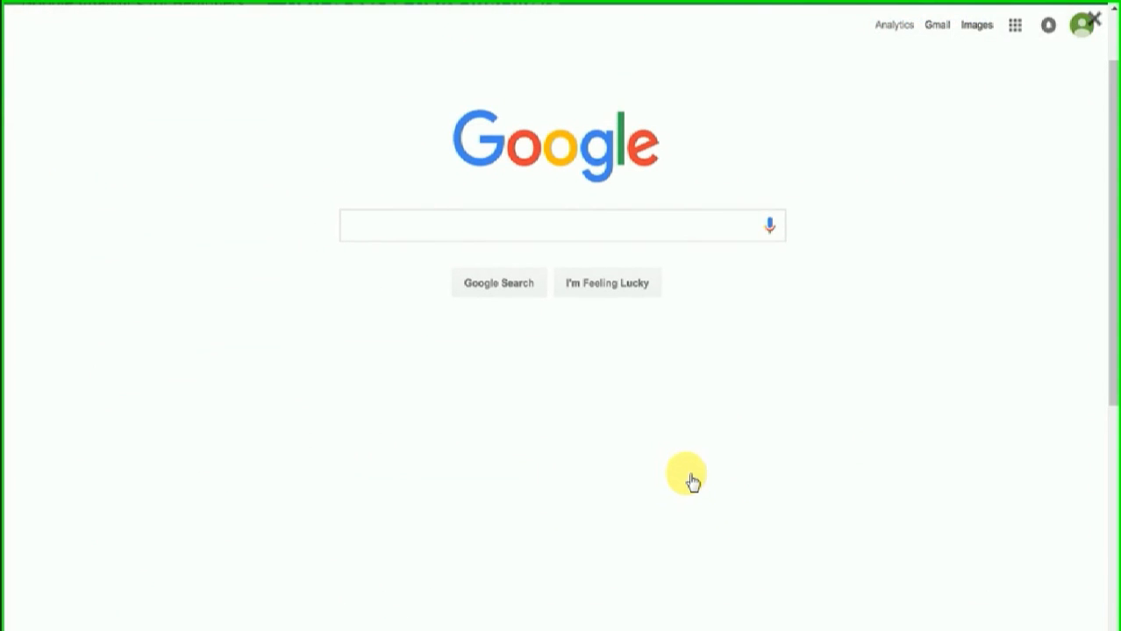
# Step: Search Google for "what is my ip?" and save the filter with 12.345.678.90 as its IP address
pyautogui.write('what is my ip?')
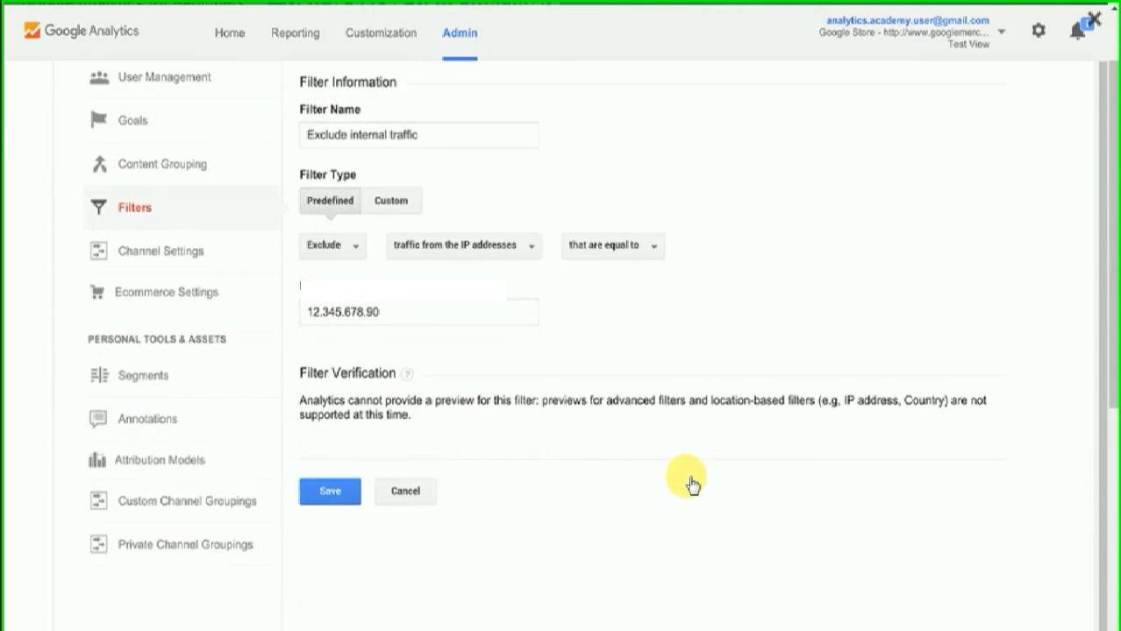
pyautogui.click(338, 493)
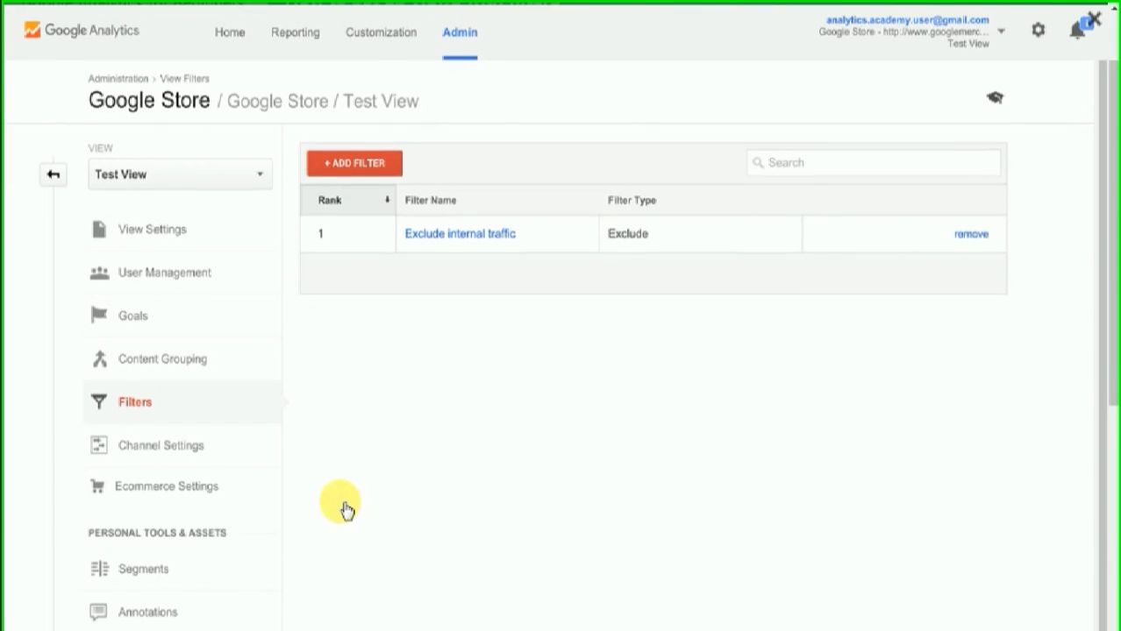
# Step: Examine the Real-Time Overview and Traffic Sources reports for Test View to check the filtered data
pyautogui.click(298, 33)
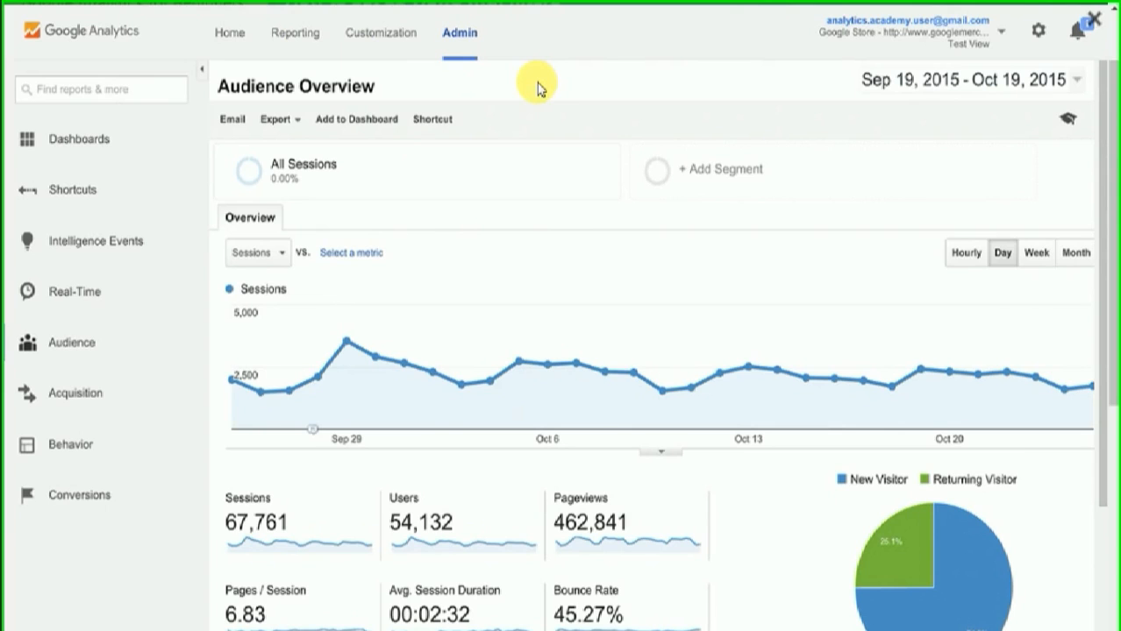
pyautogui.click(71, 296)
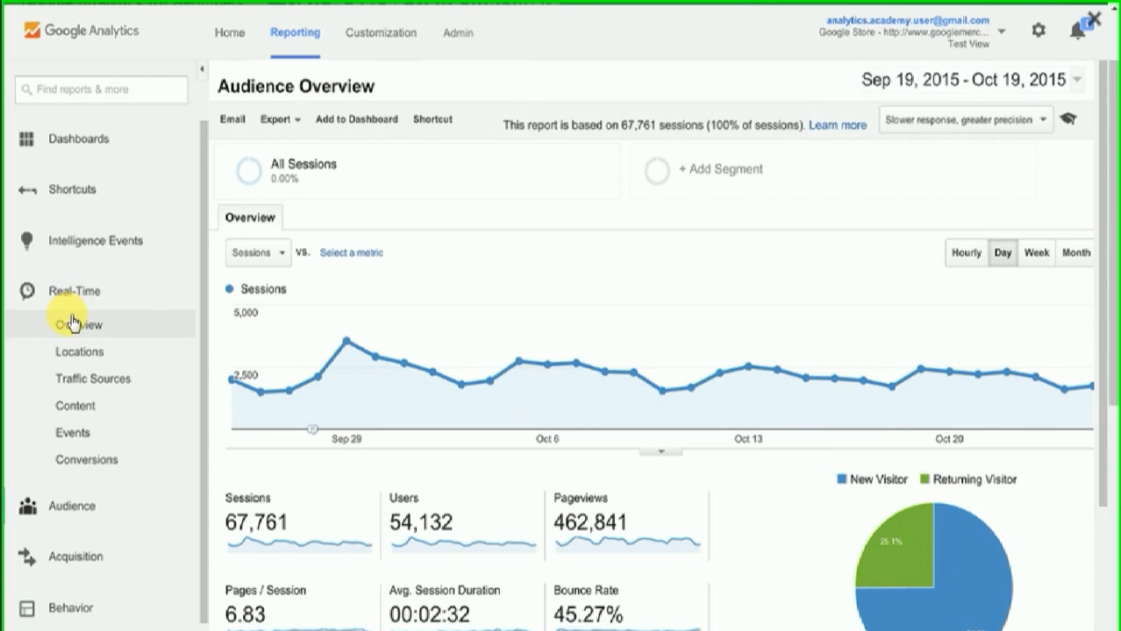
pyautogui.click(72, 324)
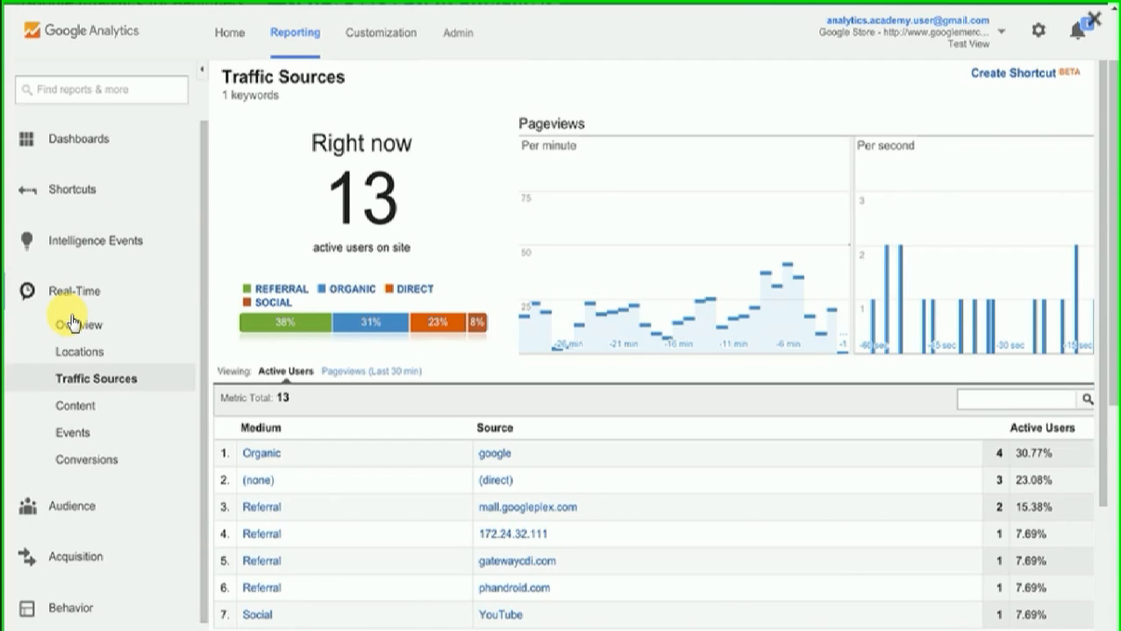
# Step: Apply the existing "Exclude internal traffic" filter to Master View in the administration settings and save it
pyautogui.click(458, 38)
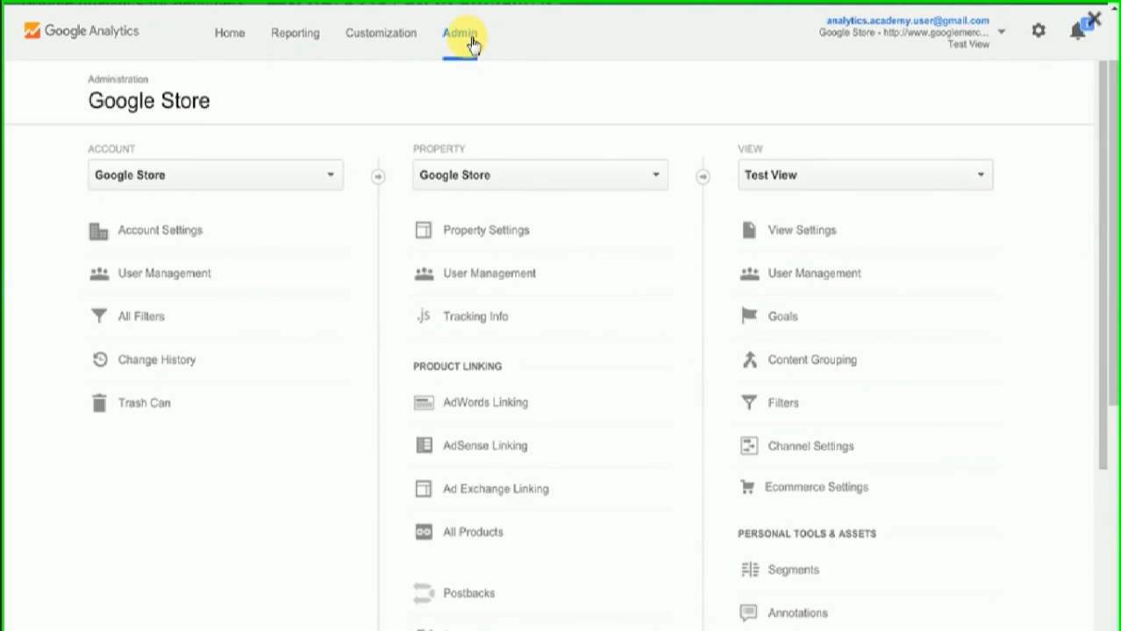
pyautogui.click(978, 179)
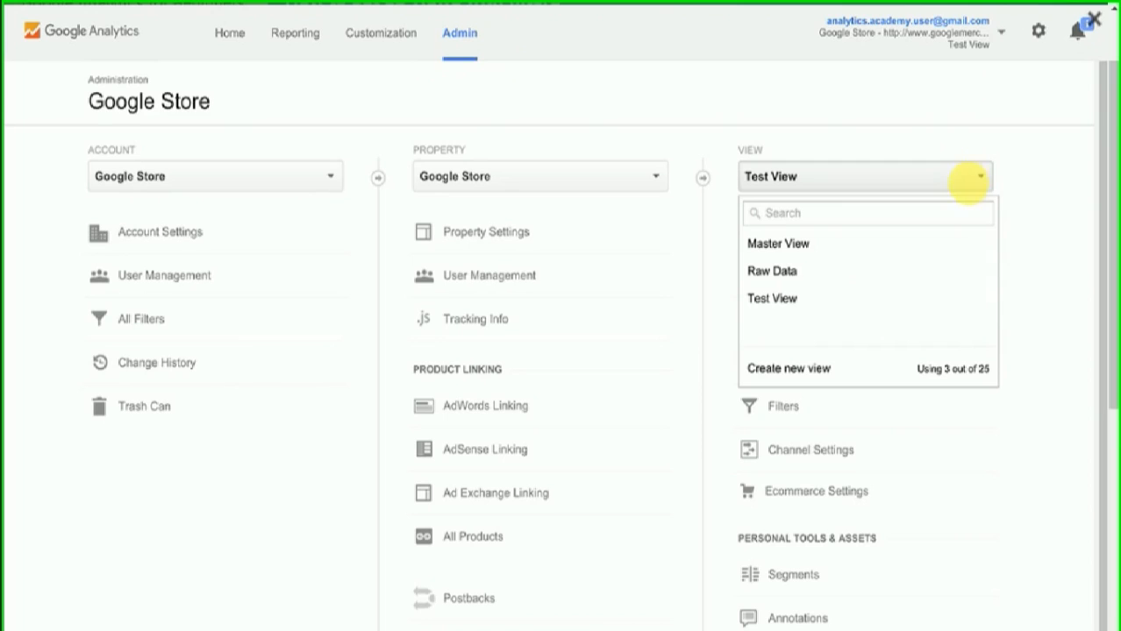
pyautogui.click(776, 247)
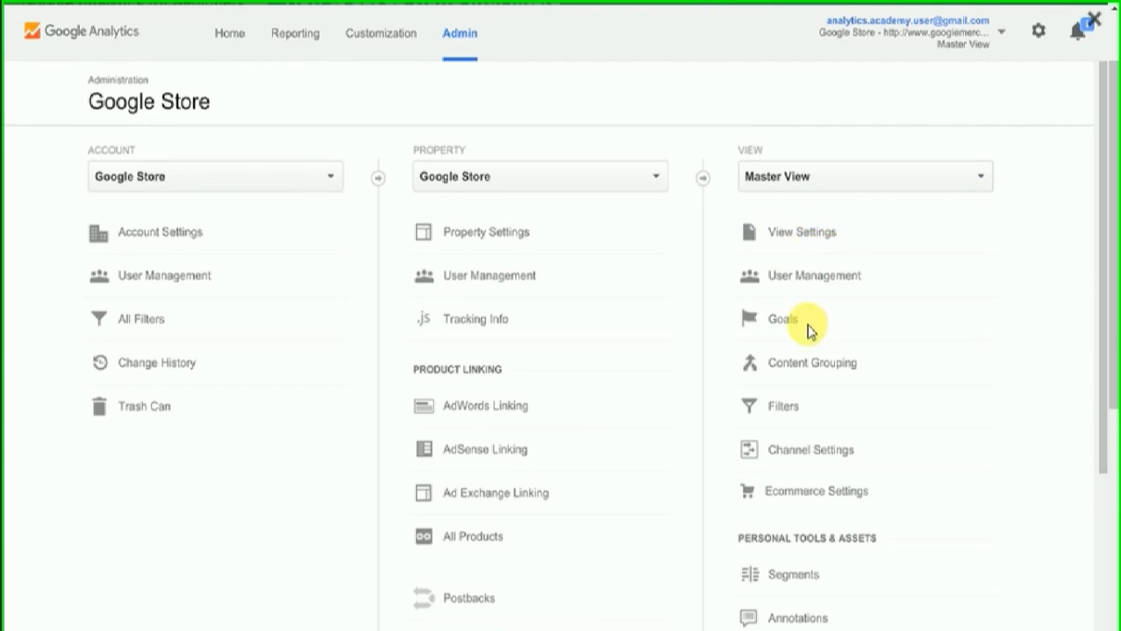
pyautogui.click(783, 407)
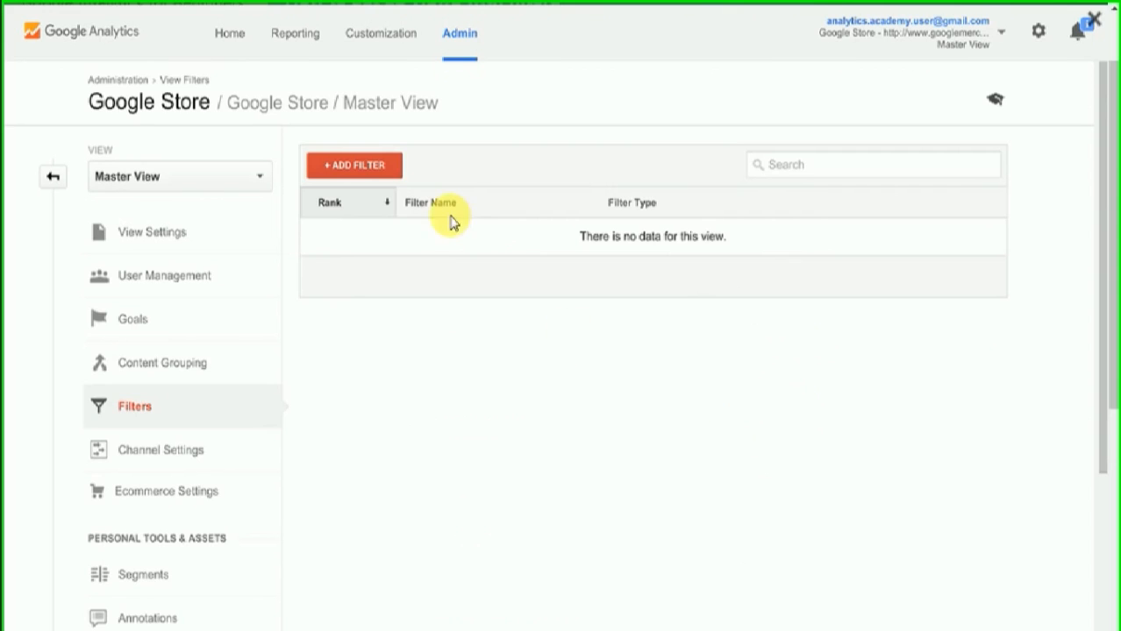
pyautogui.click(379, 165)
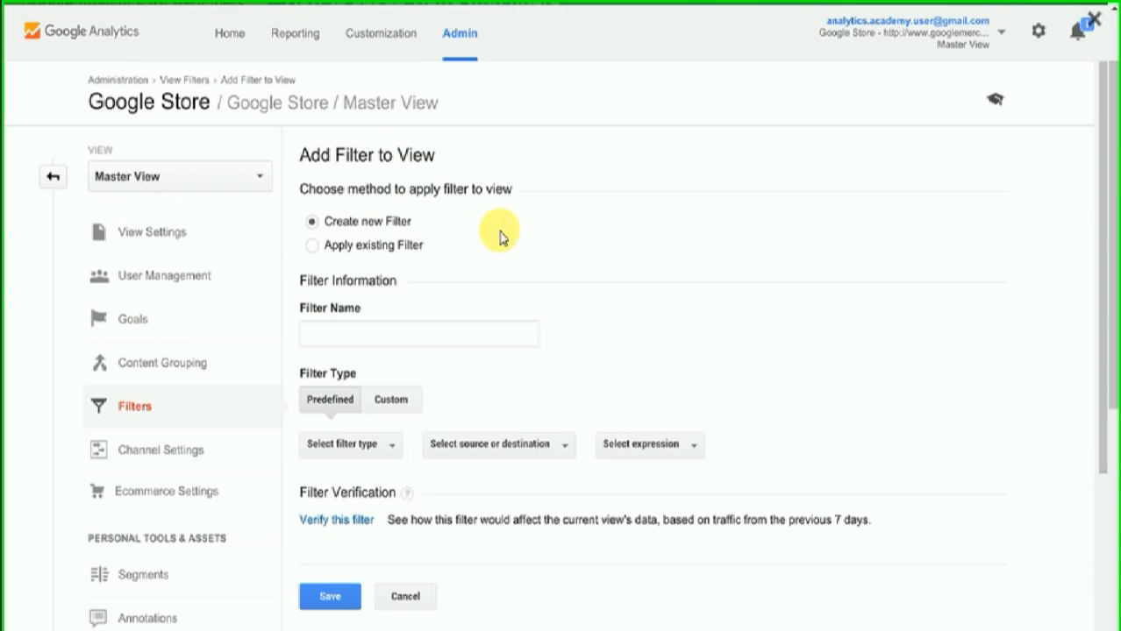
pyautogui.click(369, 254)
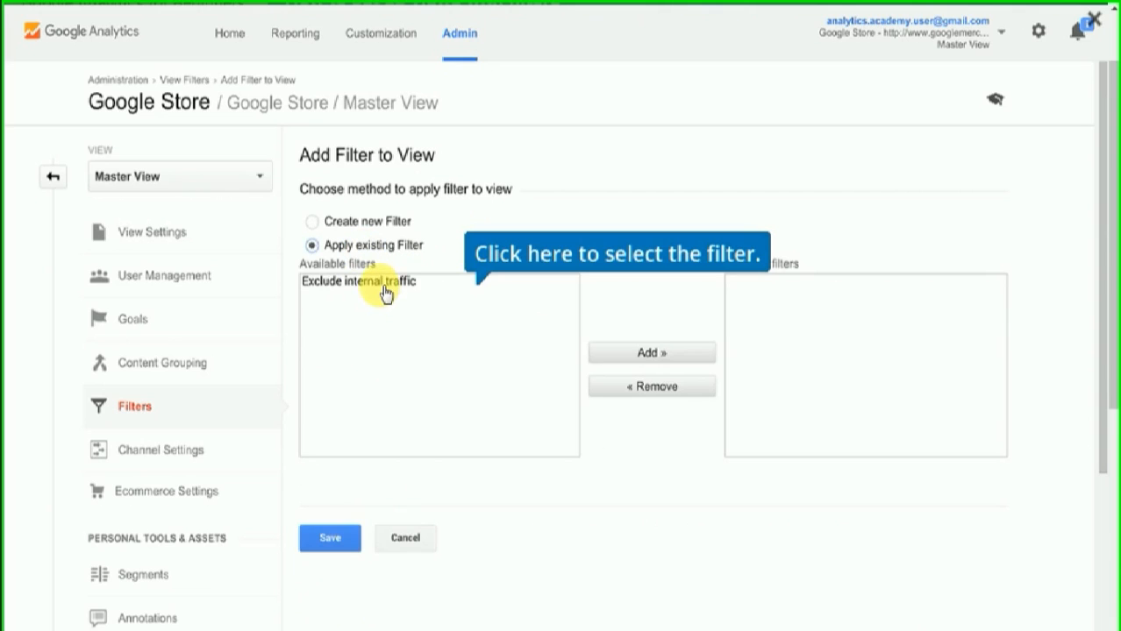
pyautogui.click(386, 287)
pyautogui.click(618, 353)
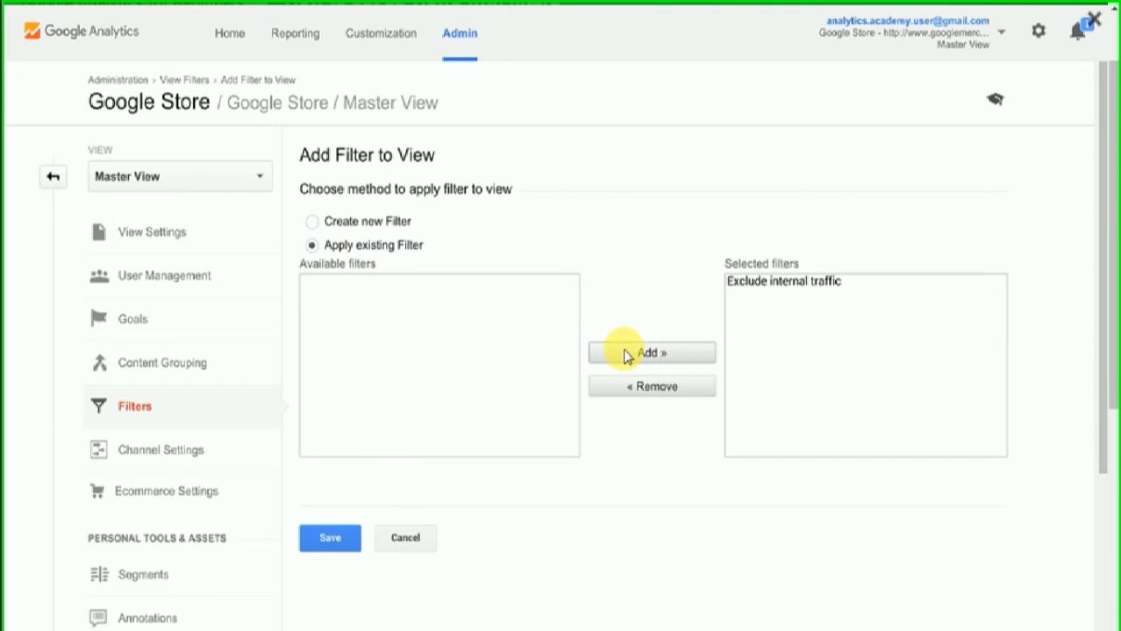
pyautogui.click(330, 538)
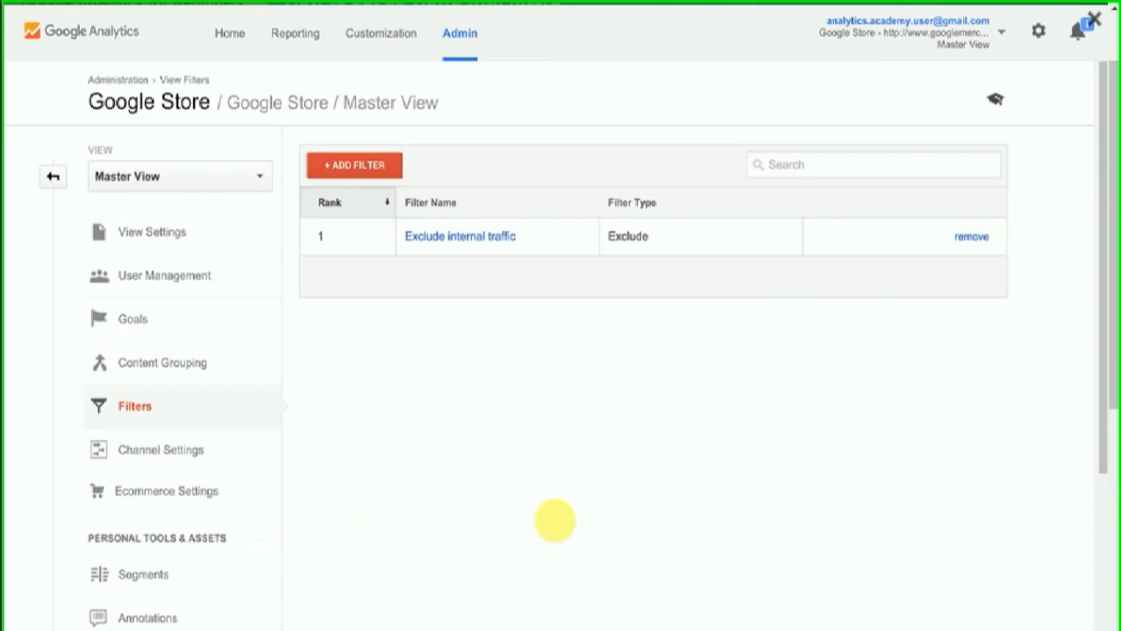